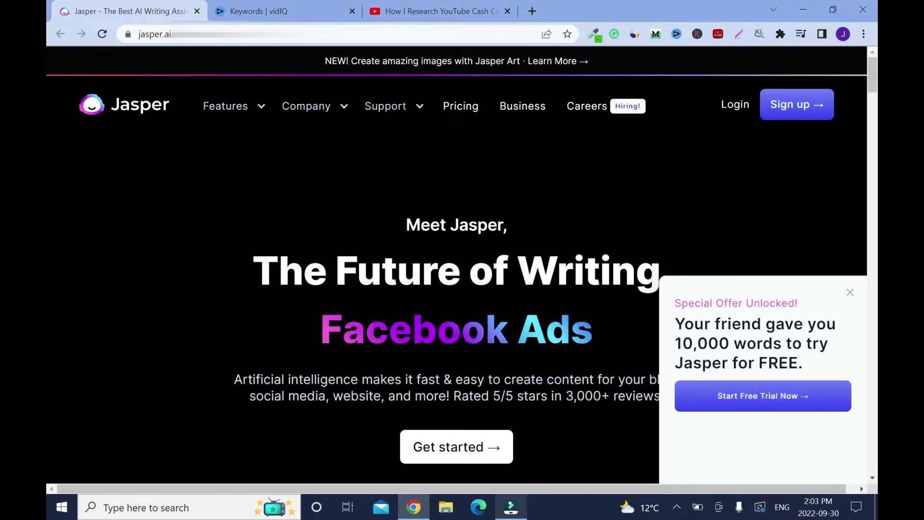
Check the video description links, then start the free trial from the jasper.ai popup
left_click(433, 10)
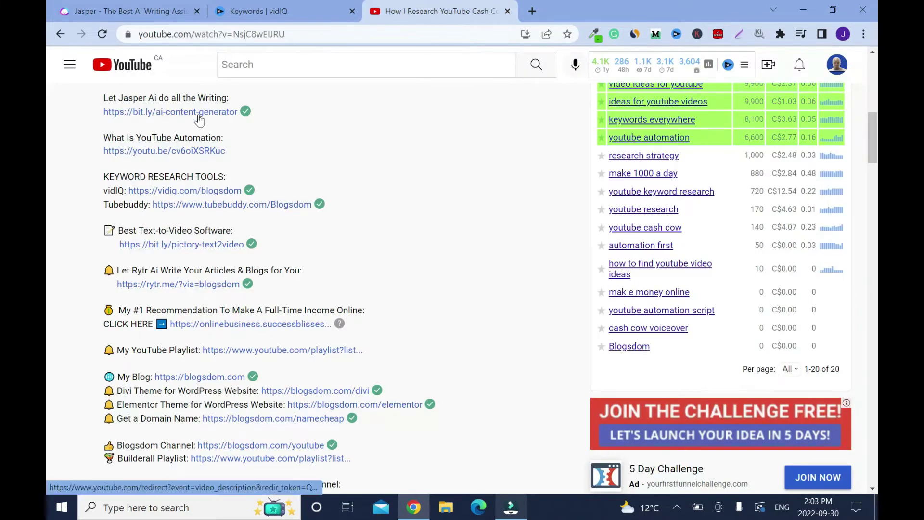
left_click(119, 8)
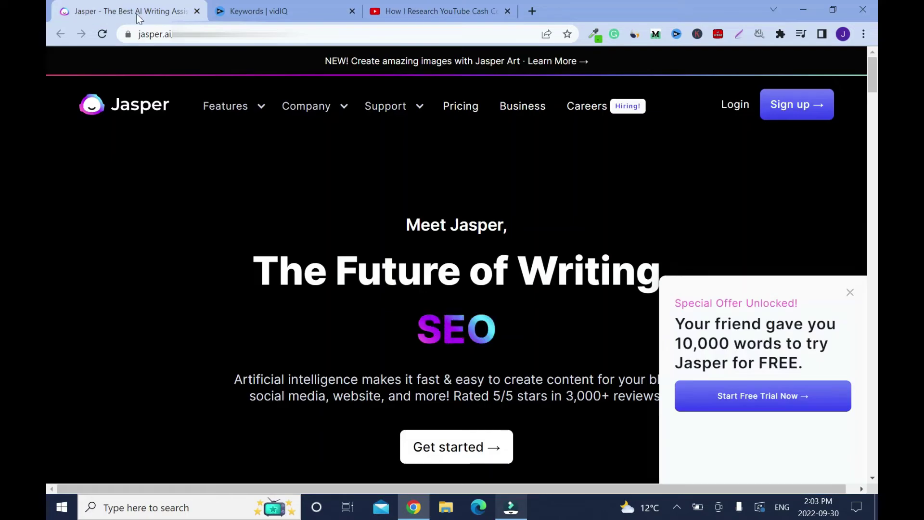
left_click(774, 405)
Close the YouTube tab and submit the new account's first name, last name and email
left_click(507, 11)
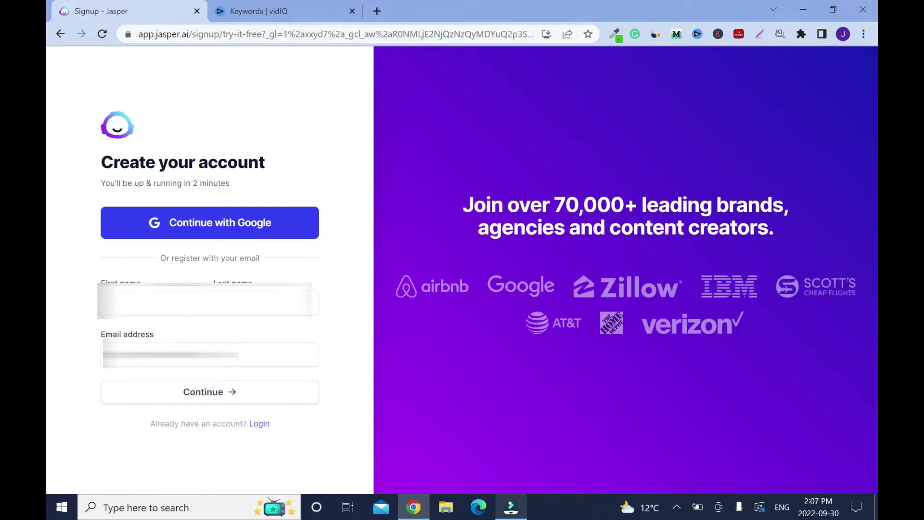
left_click(231, 393)
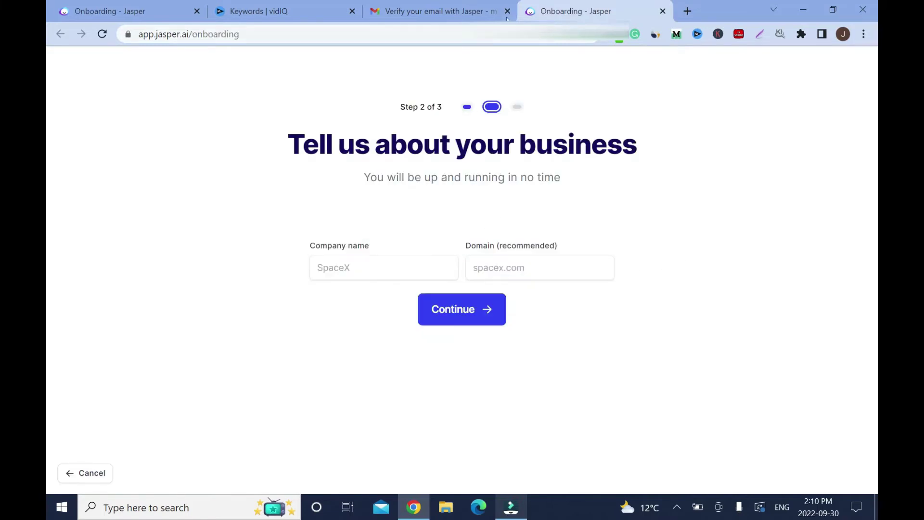
Close Gmail, enter the company name, and pick Other as the intended use
left_click(507, 11)
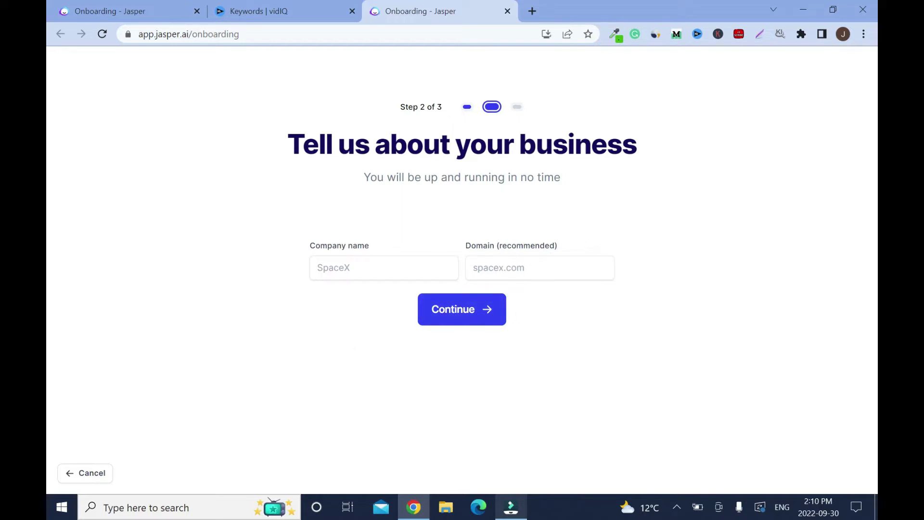
left_click(485, 298)
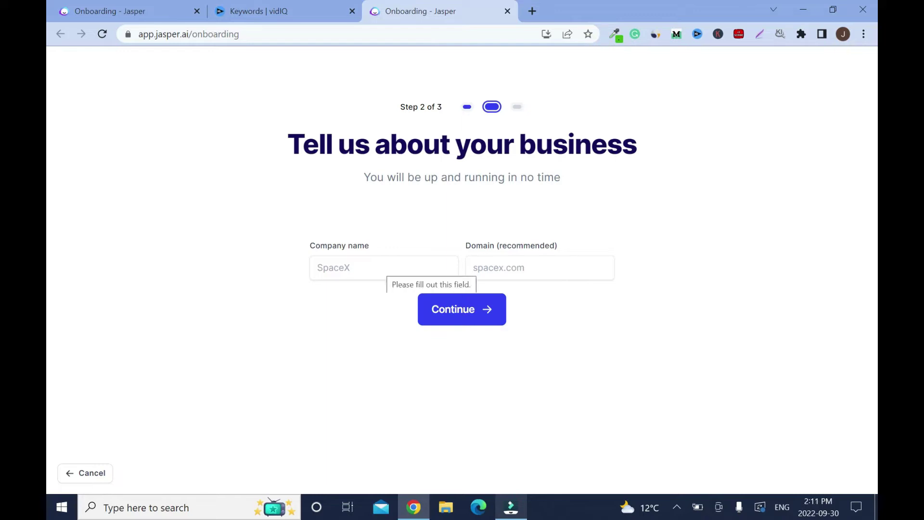
left_click(468, 319)
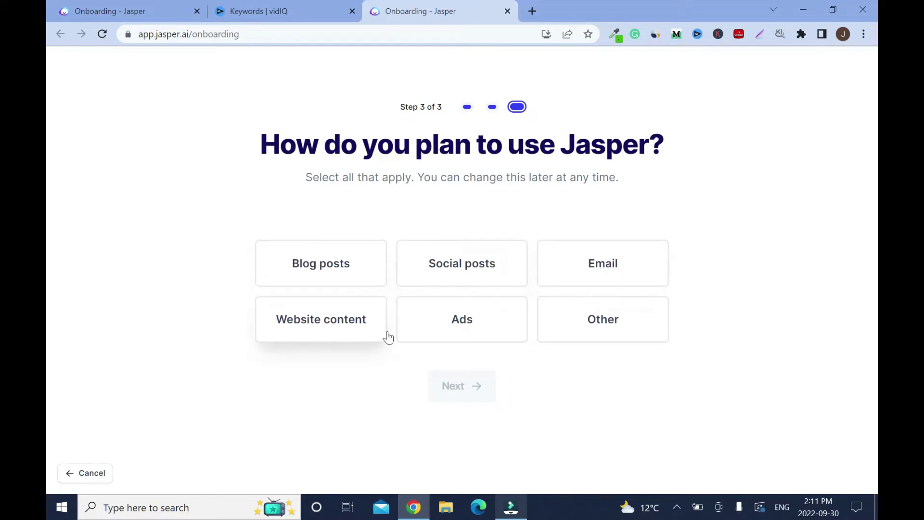
left_click(626, 318)
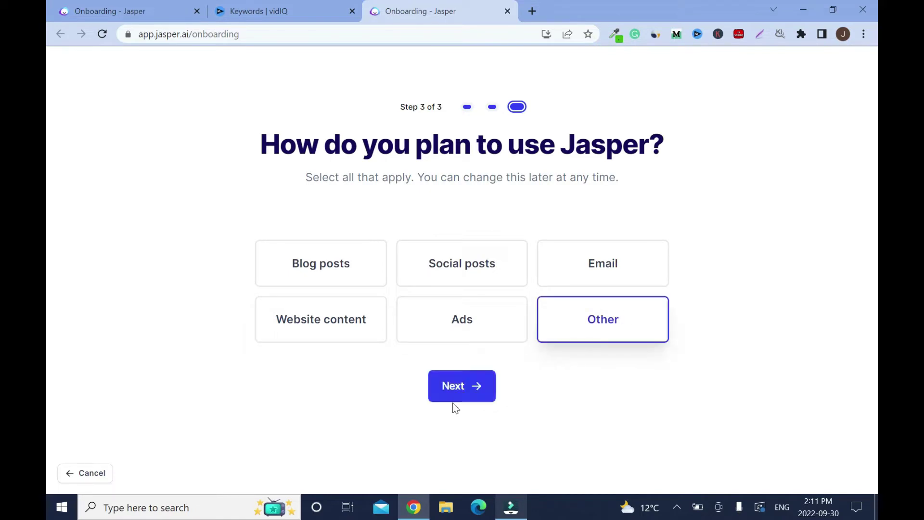
left_click(464, 386)
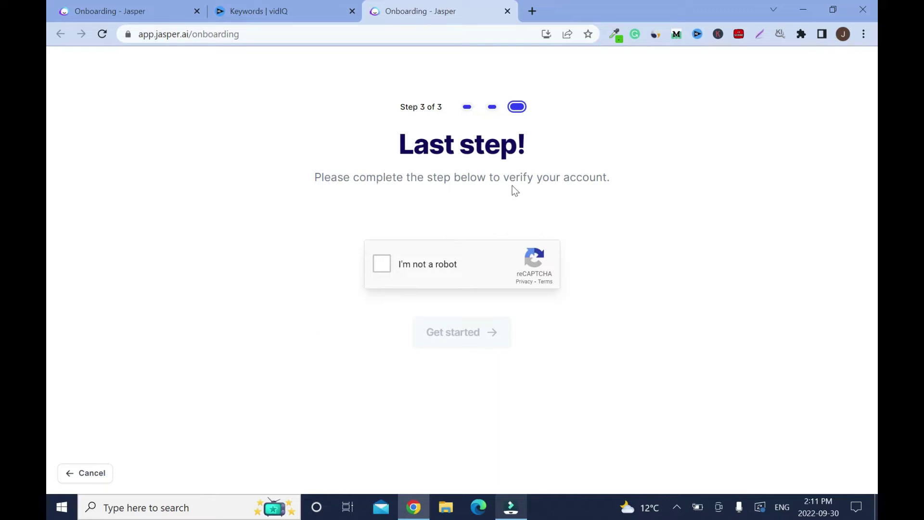
Pass the reCAPTCHA check to finish onboarding and browse the pricing plans
left_click(382, 264)
scroll(372, 165, "down", 2)
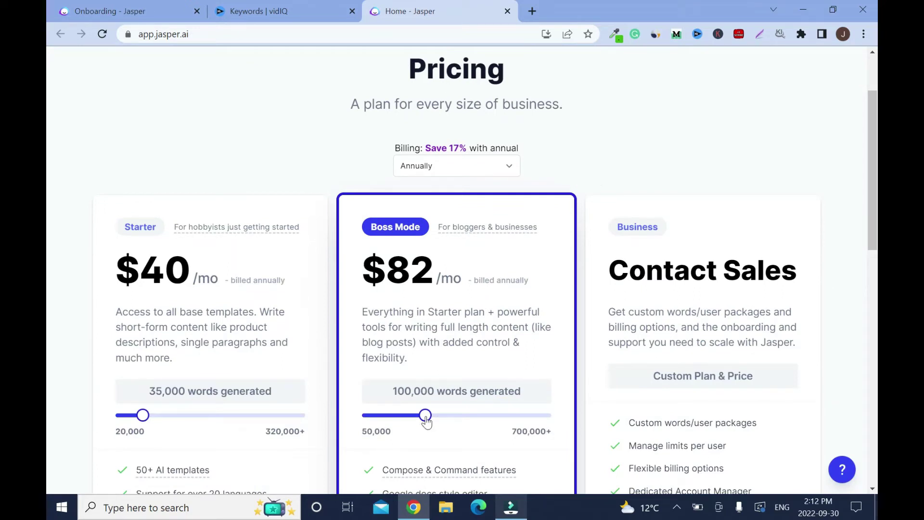
scroll(426, 419, "down", 8)
scroll(426, 420, "up", 8)
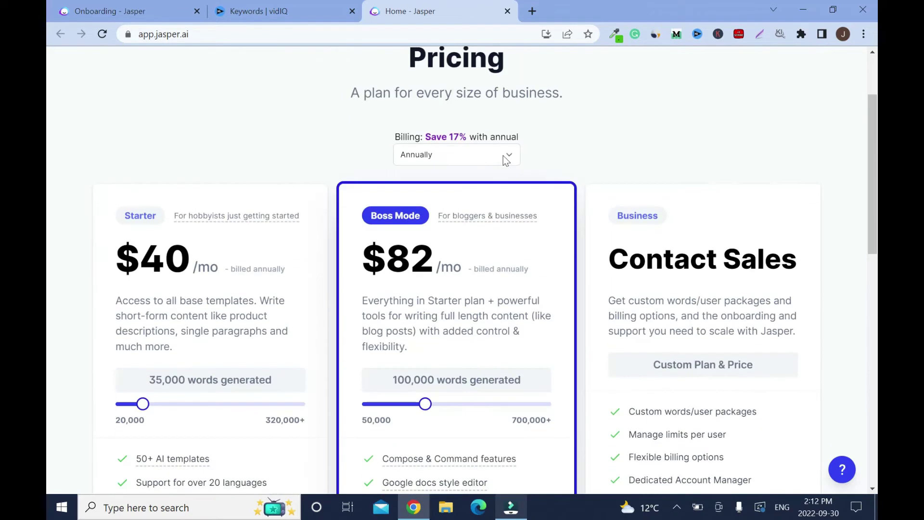
Switch the pricing plans' billing period to Monthly
left_click(506, 158)
key("Down")
key("Return")
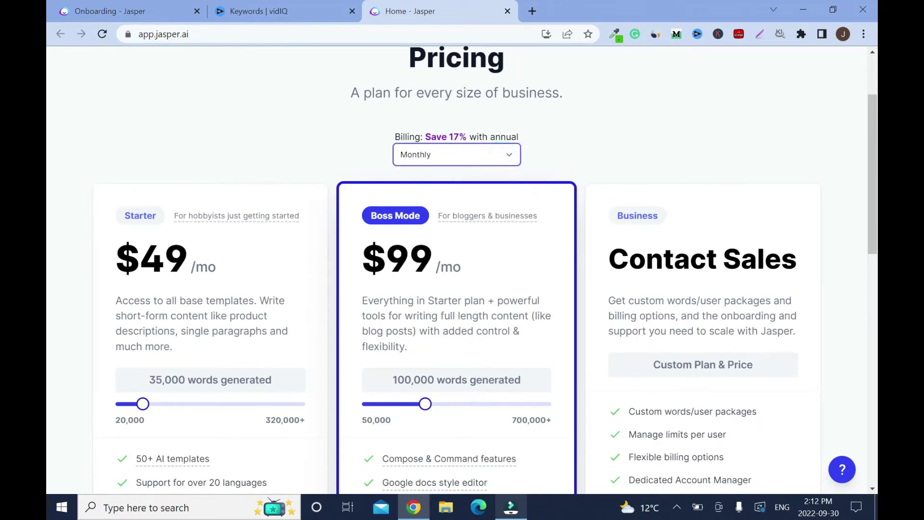
scroll(842, 246, "down", 2)
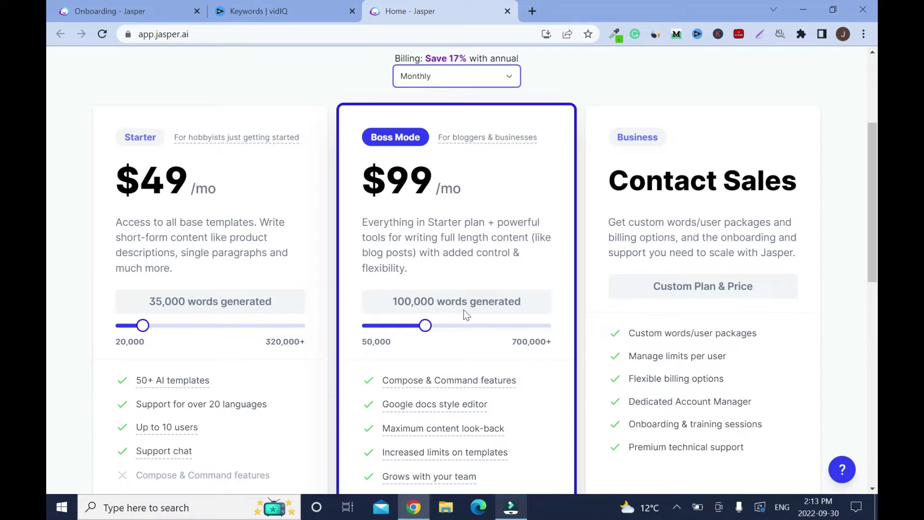
left_click_drag(425, 326, 359, 329)
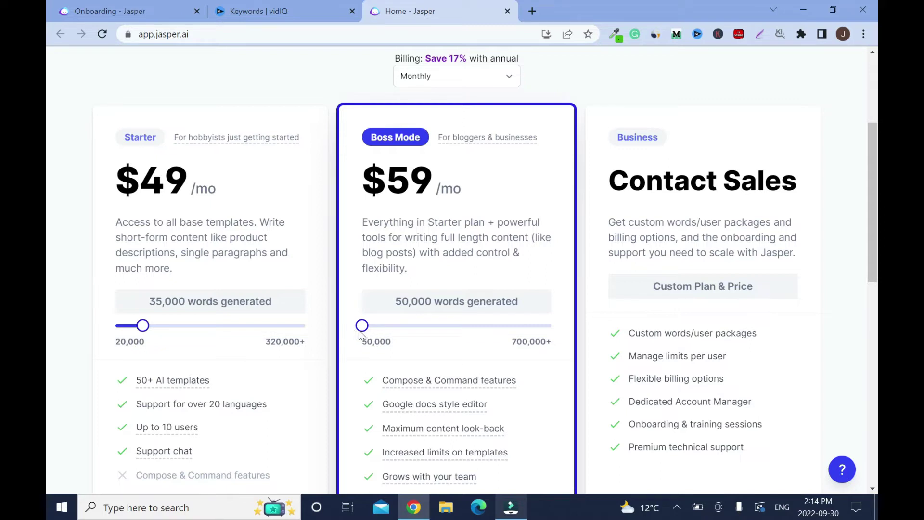
left_click_drag(362, 327, 337, 326)
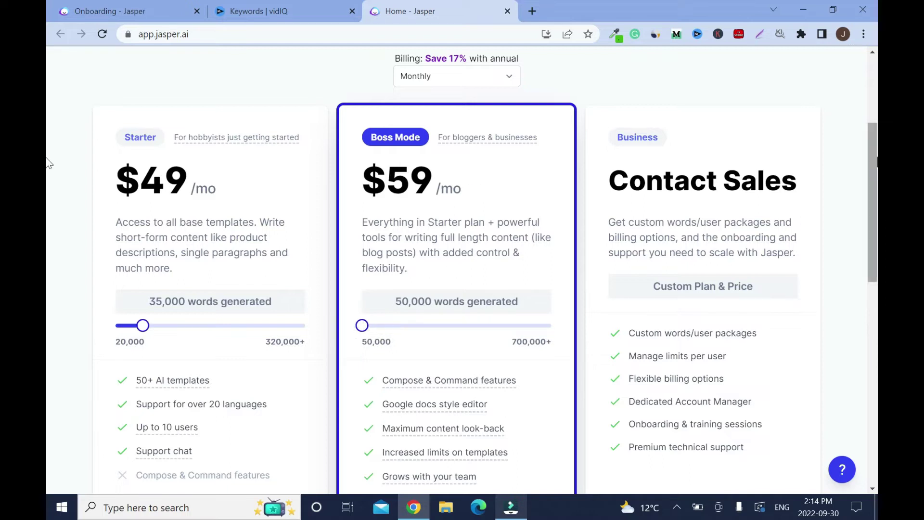
scroll(865, 214, "down", 2)
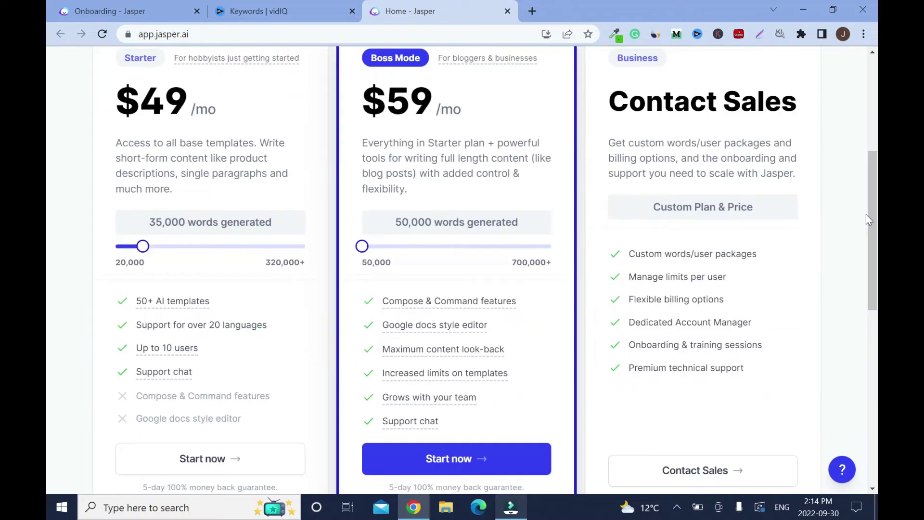
scroll(865, 214, "up", 1)
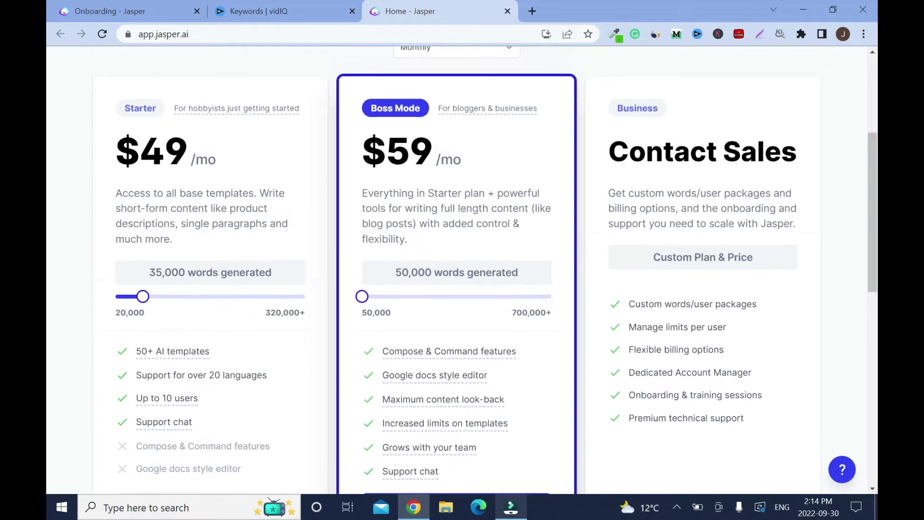
scroll(48, 217, "down", 3)
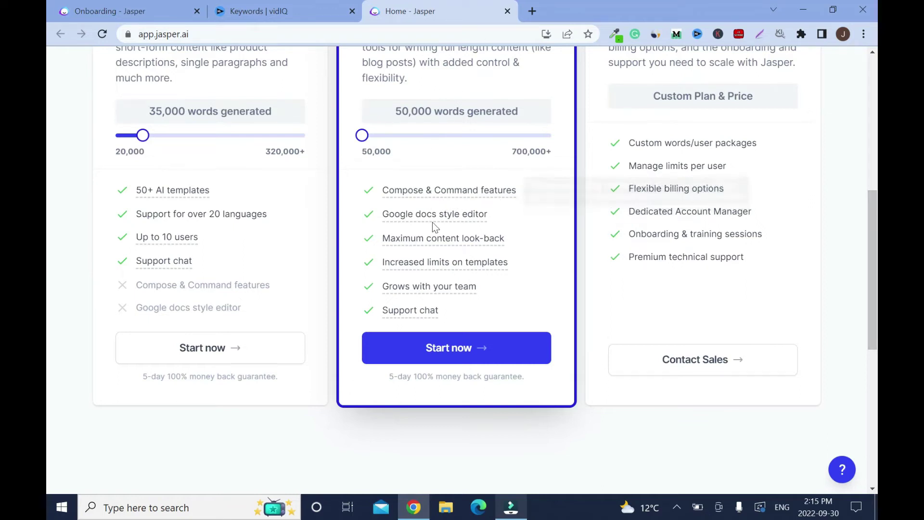
mouse_move(441, 222)
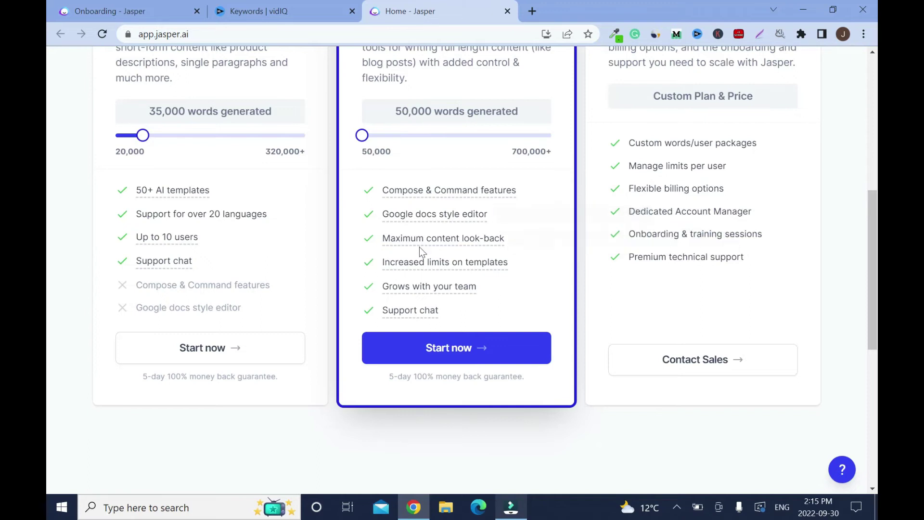
Start Boss Mode checkout and subscribe at $59/month with card payment
mouse_move(420, 245)
mouse_move(443, 269)
mouse_move(413, 312)
left_click(448, 349)
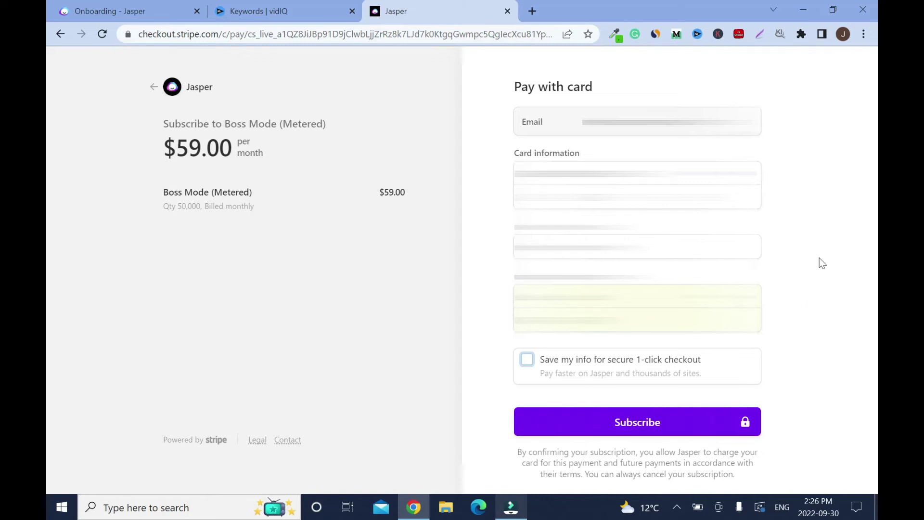
left_click(659, 422)
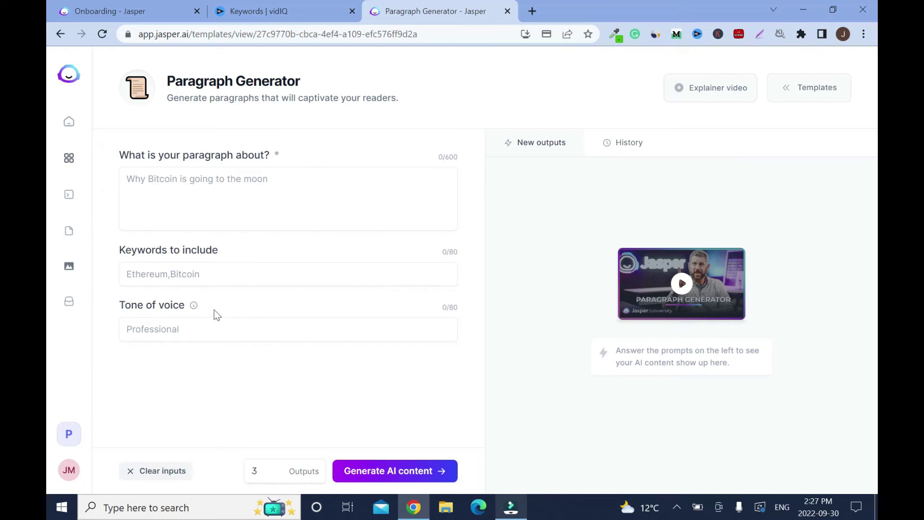
Check the Tone of voice info tip in the newly loaded Paragraph Generator
mouse_move(196, 308)
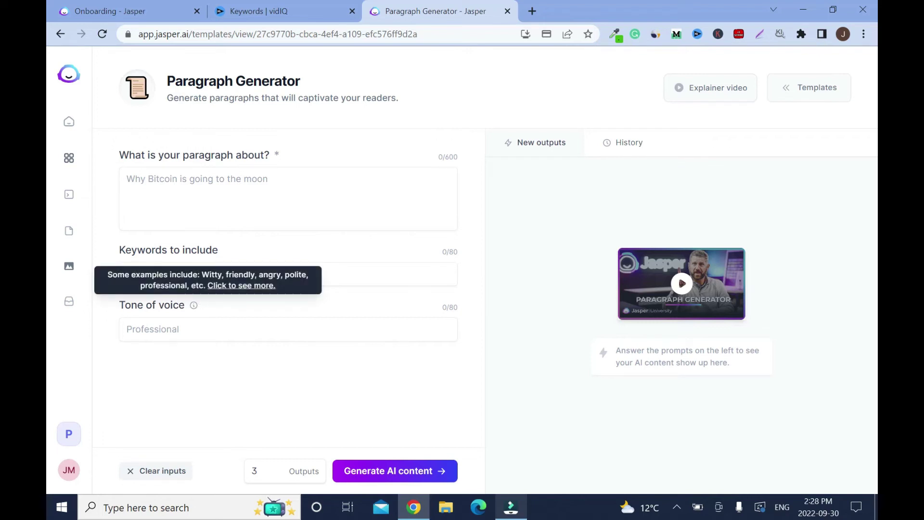
left_click(225, 286)
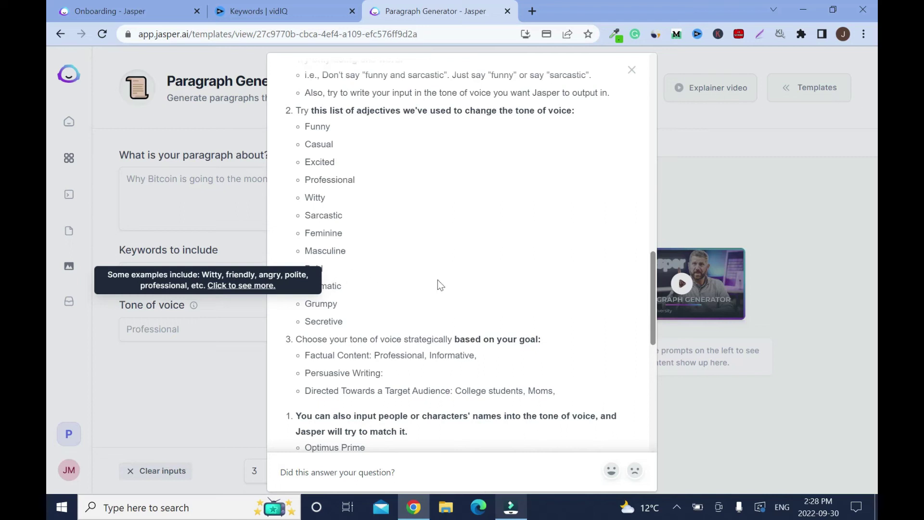
scroll(604, 315, "down", 2)
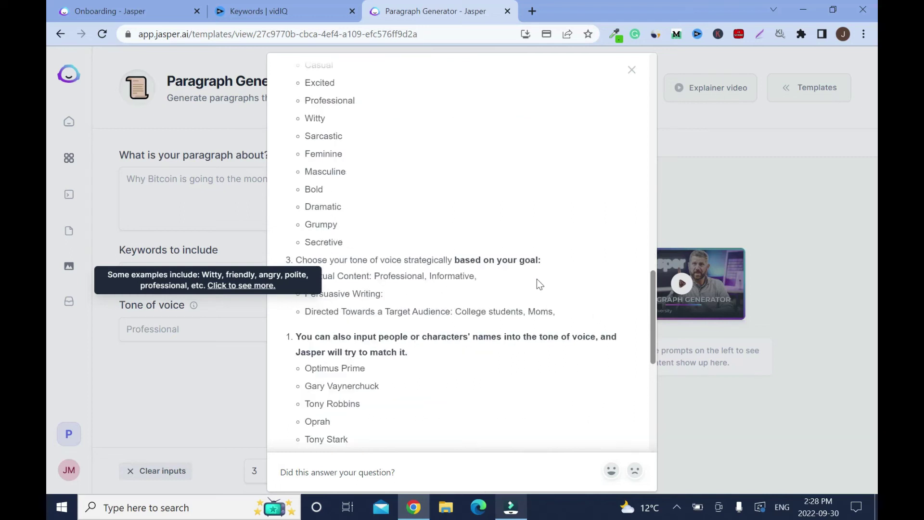
left_click_drag(653, 321, 650, 123)
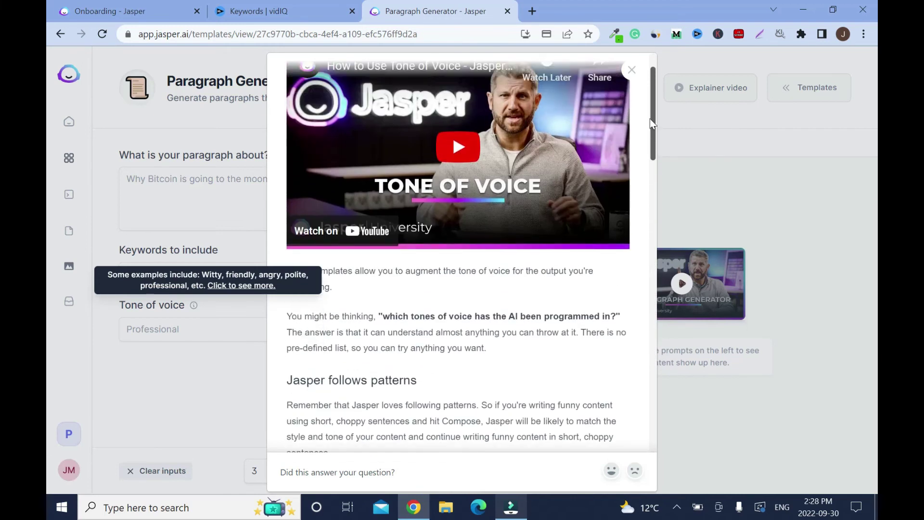
key("Escape")
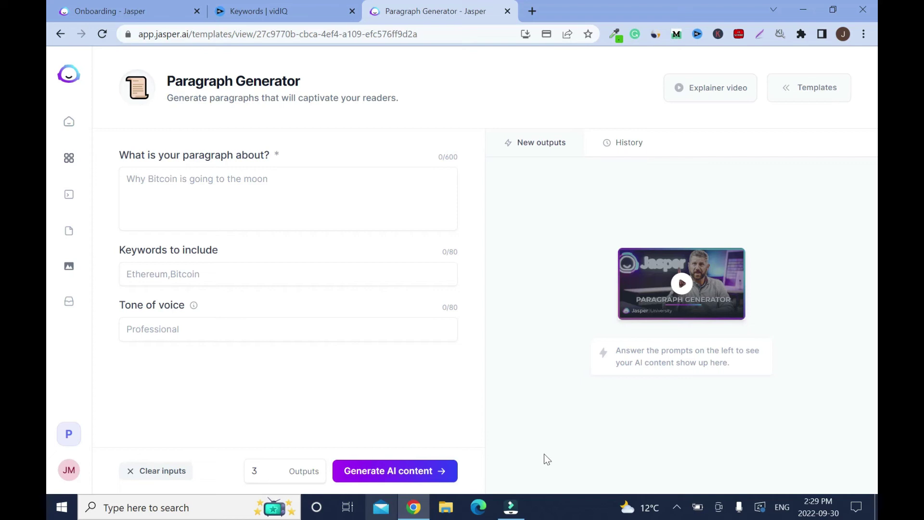
Go to Settings > Billing from the bottom-left avatar menu
left_click(69, 470)
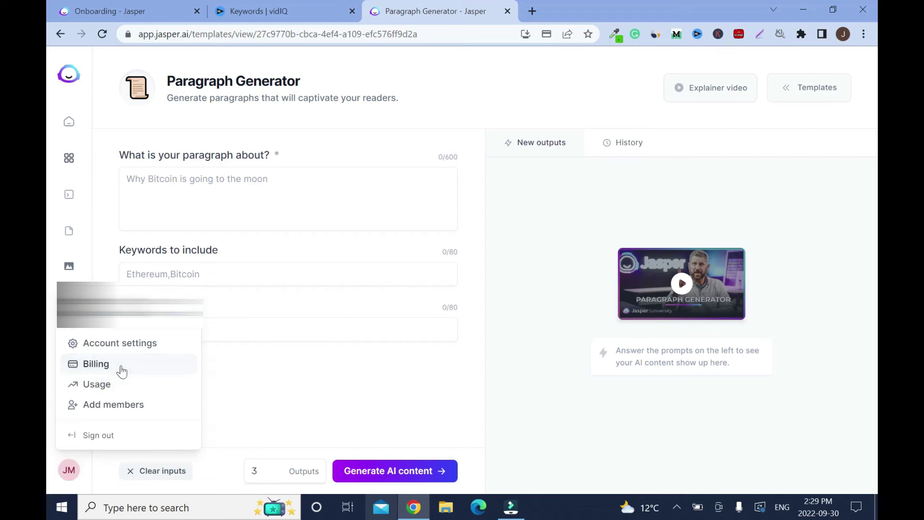
left_click(122, 368)
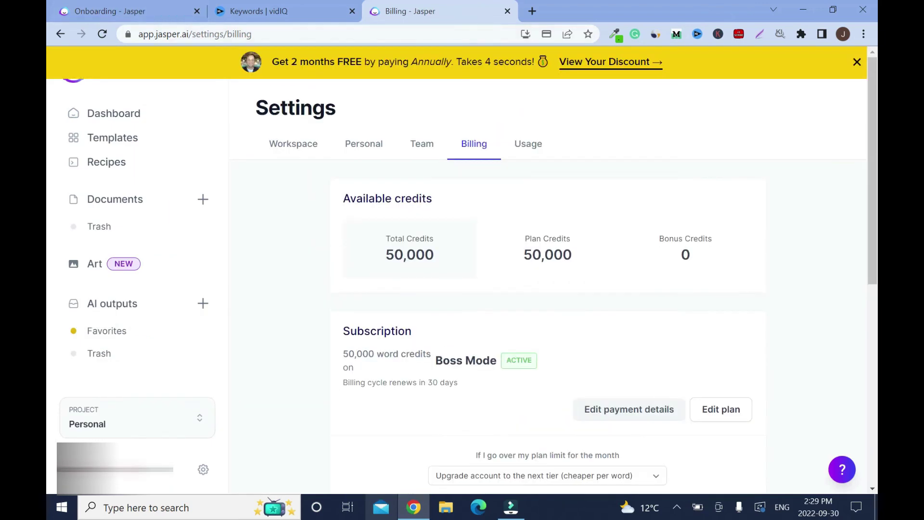